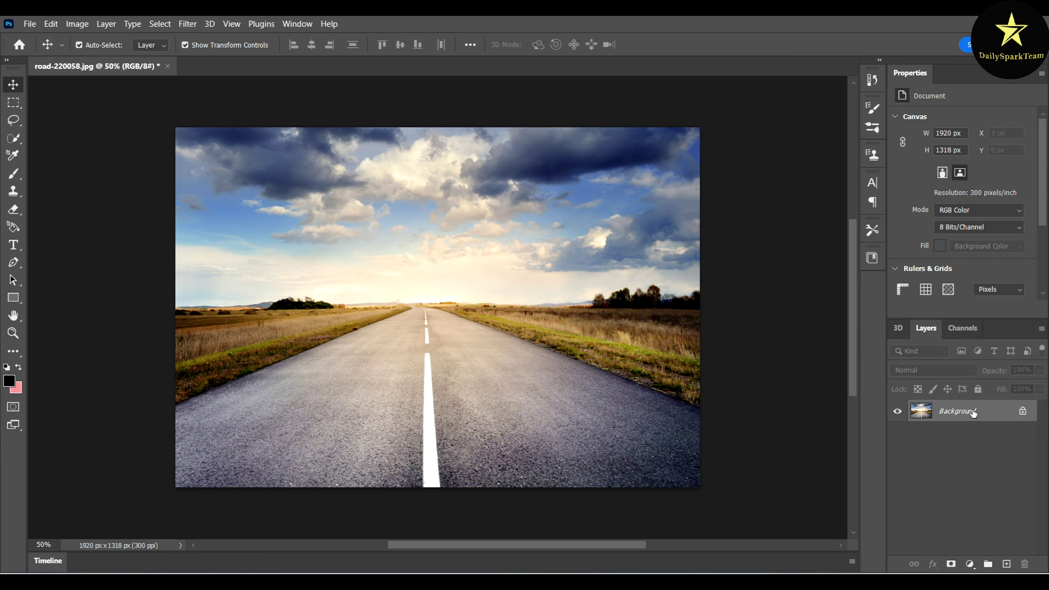
Duplicate the Background road photo layer and hide the new Background copy.
drag(973, 413, 1007, 564)
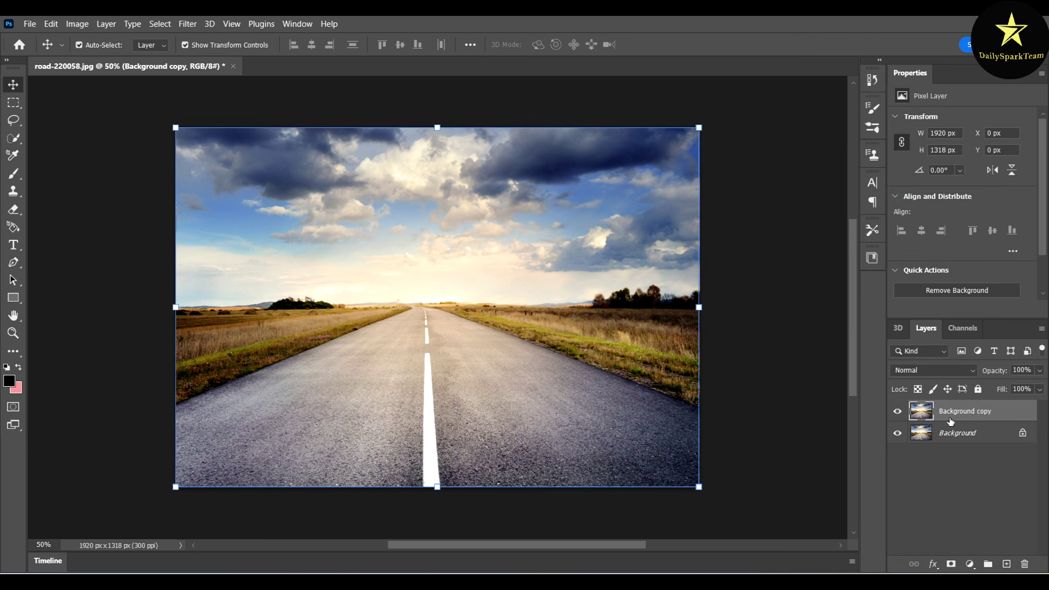
click(898, 411)
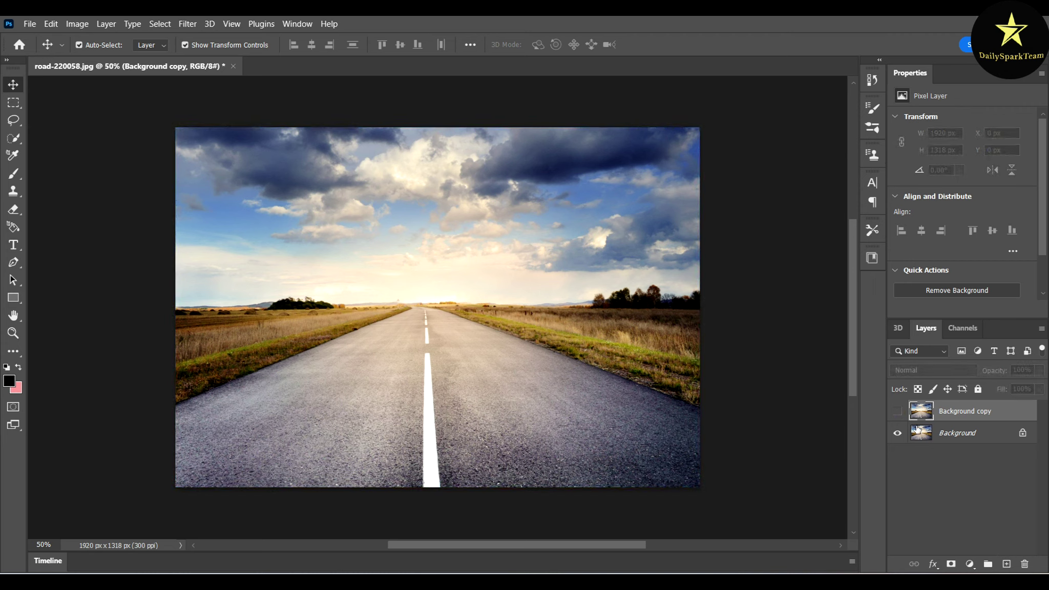
Add a text layer reading 'Road' on the photo.
click(14, 245)
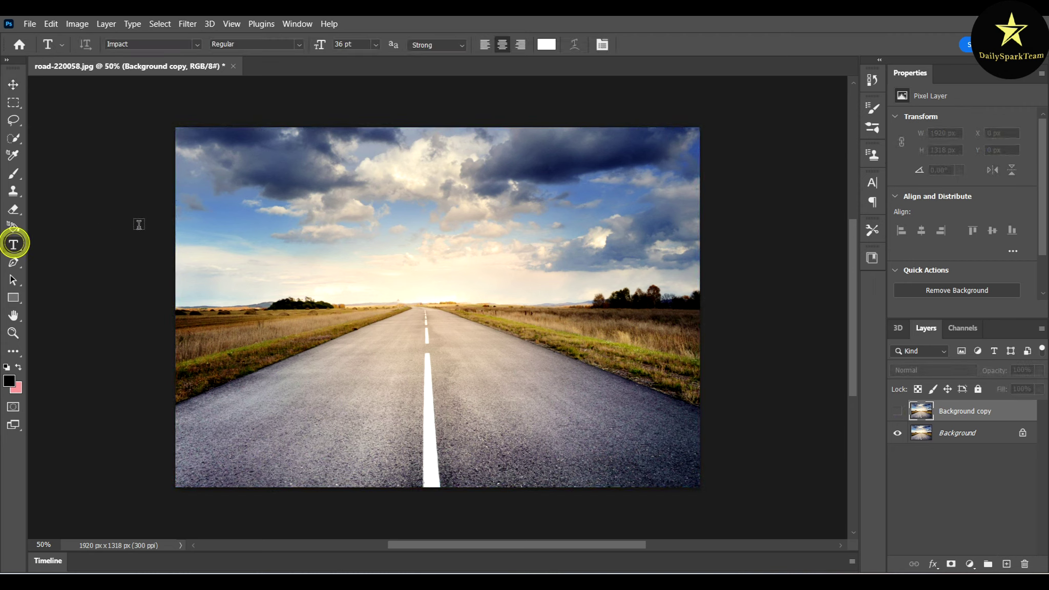
click(366, 319)
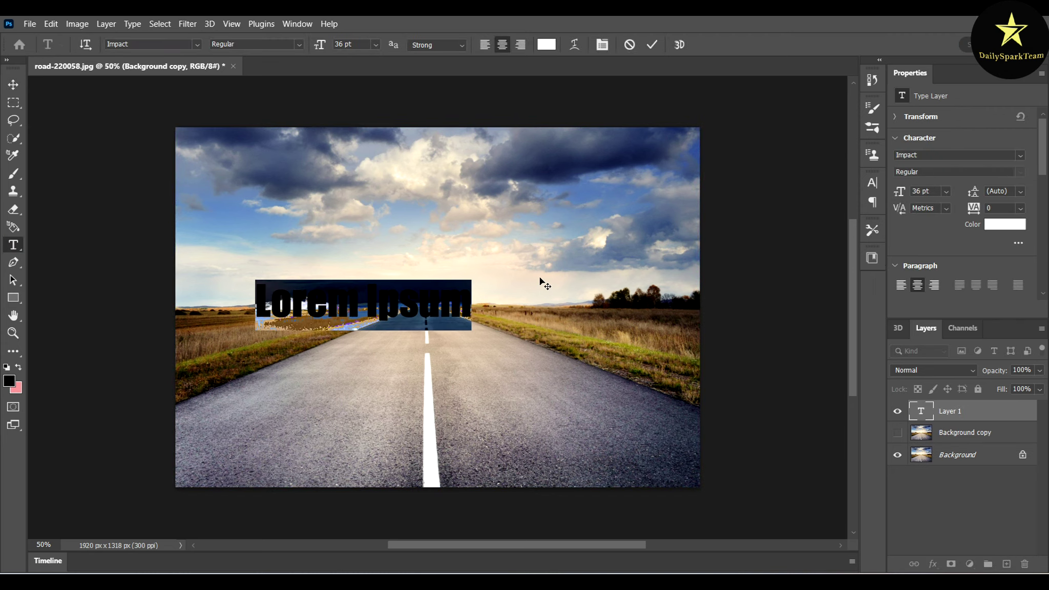
text(Road)
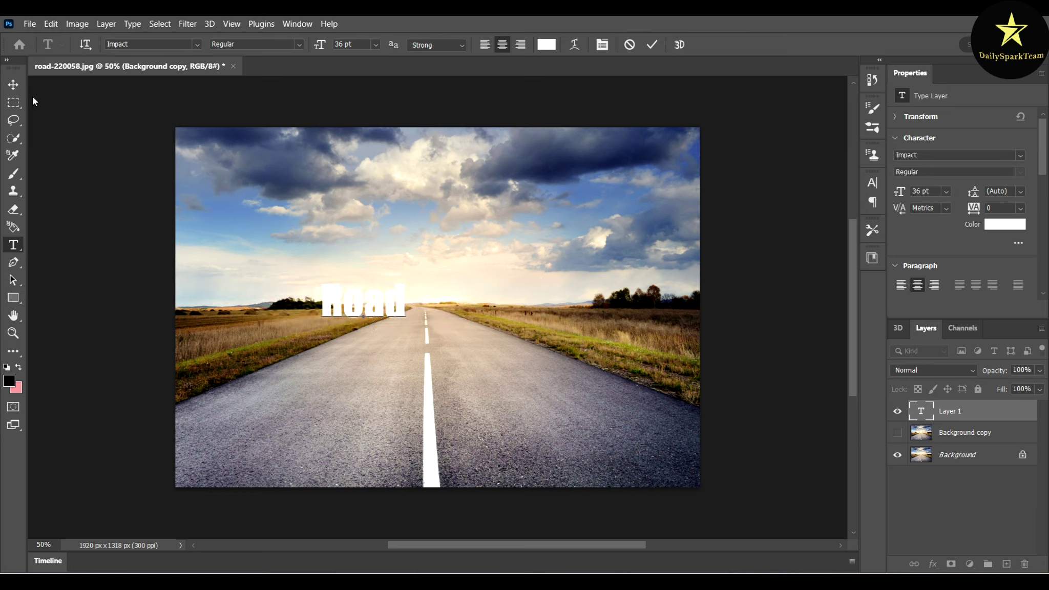
Move the Road text onto the road, enlarge it about 2.5 times, and stack Background copy above it.
click(14, 85)
drag(380, 303, 562, 226)
drag(499, 286, 476, 314)
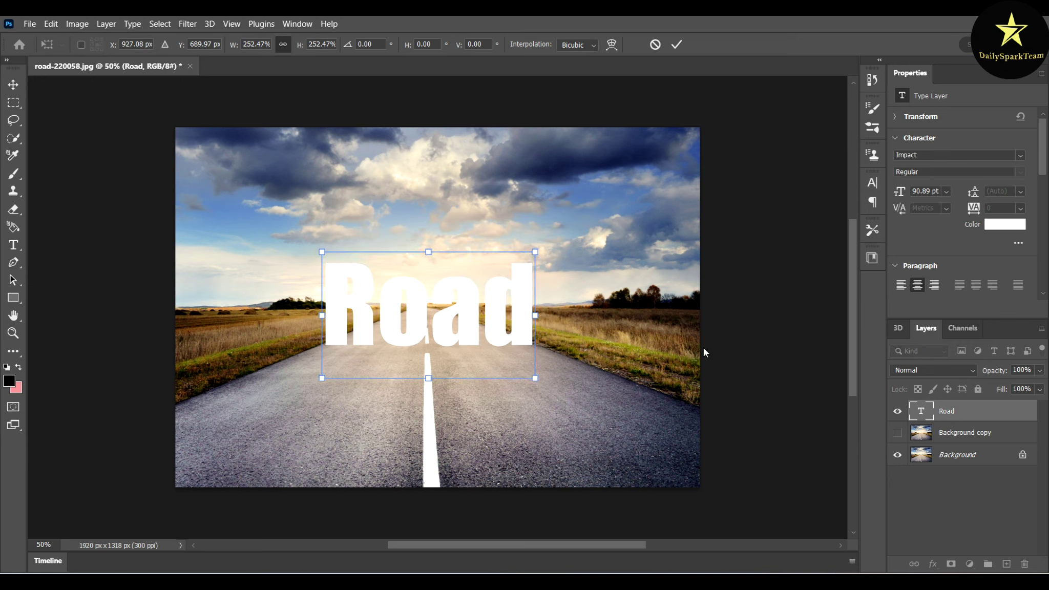
key(Return)
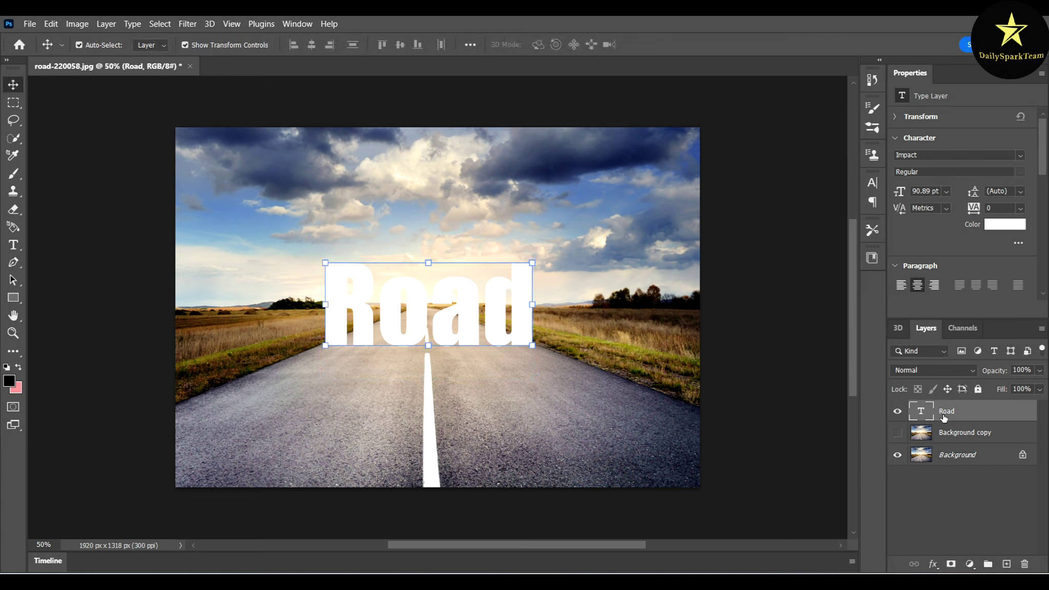
drag(946, 434, 944, 410)
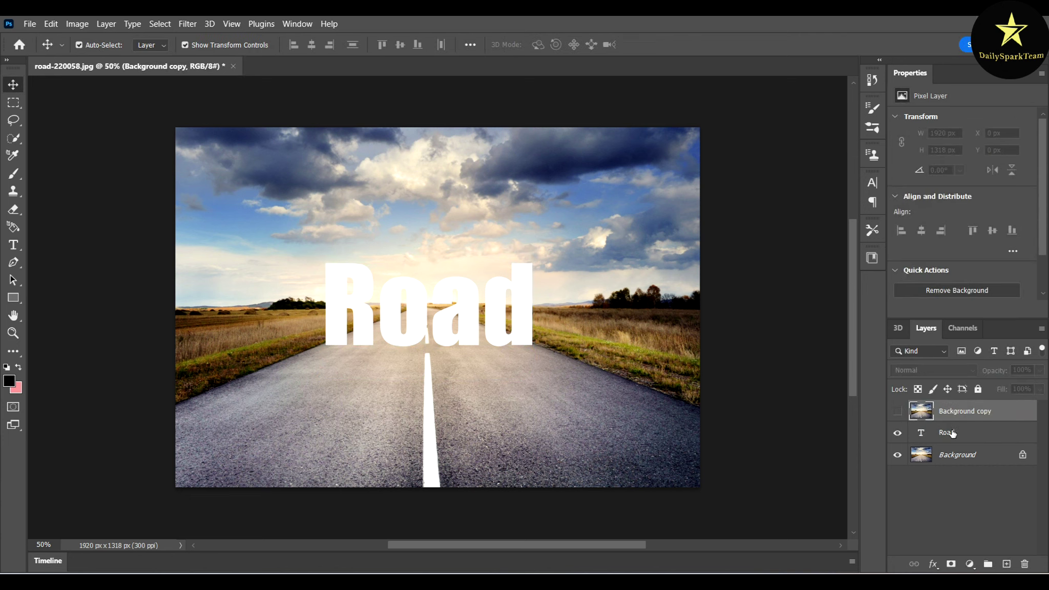
Rasterize the Road text layer and duplicate it as a Road copy layer.
click(952, 433)
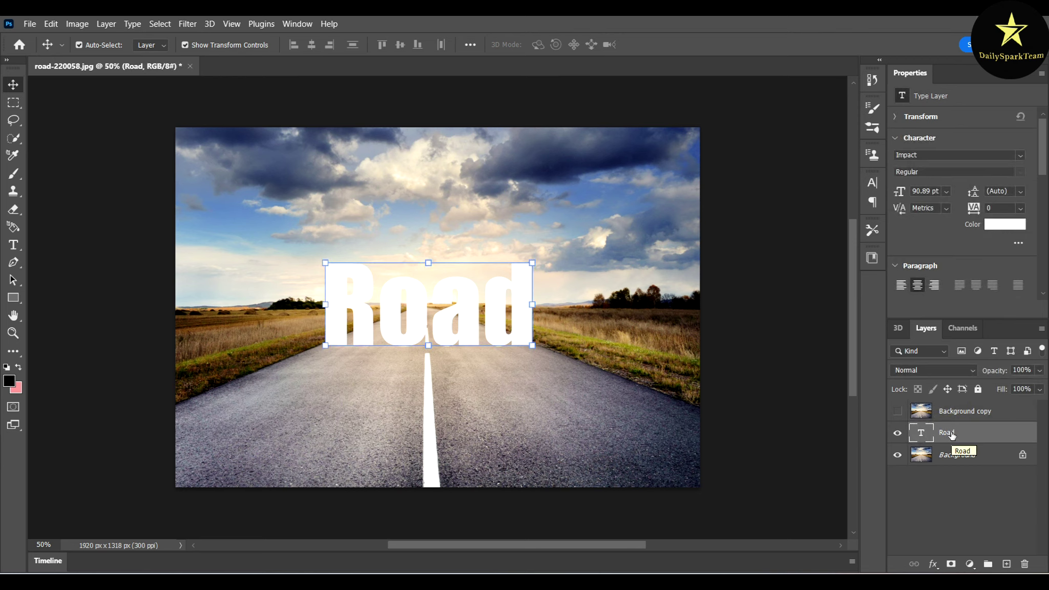
right_click(950, 434)
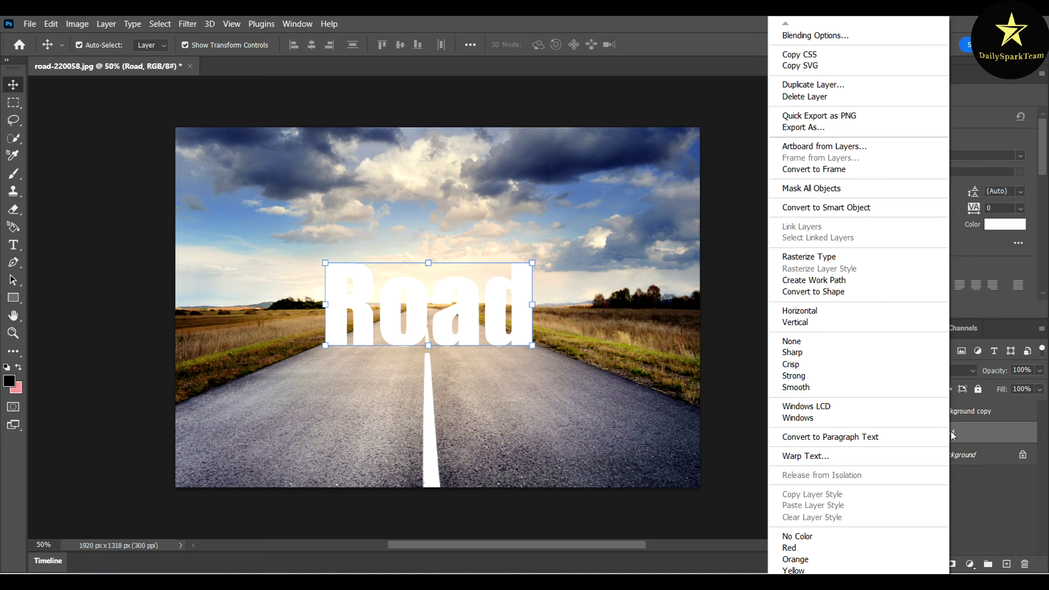
click(818, 257)
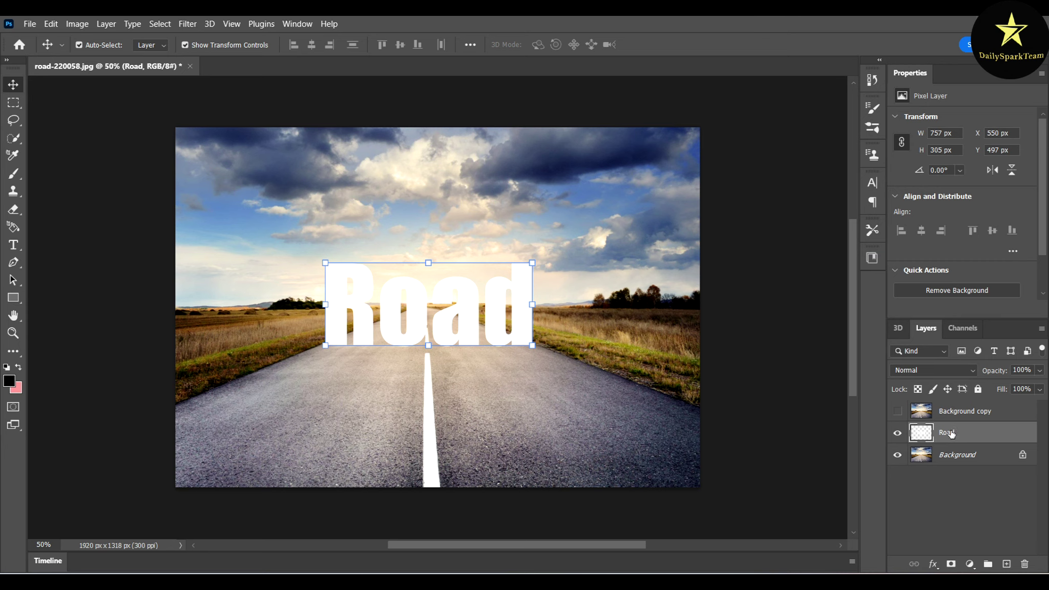
drag(951, 433, 1008, 564)
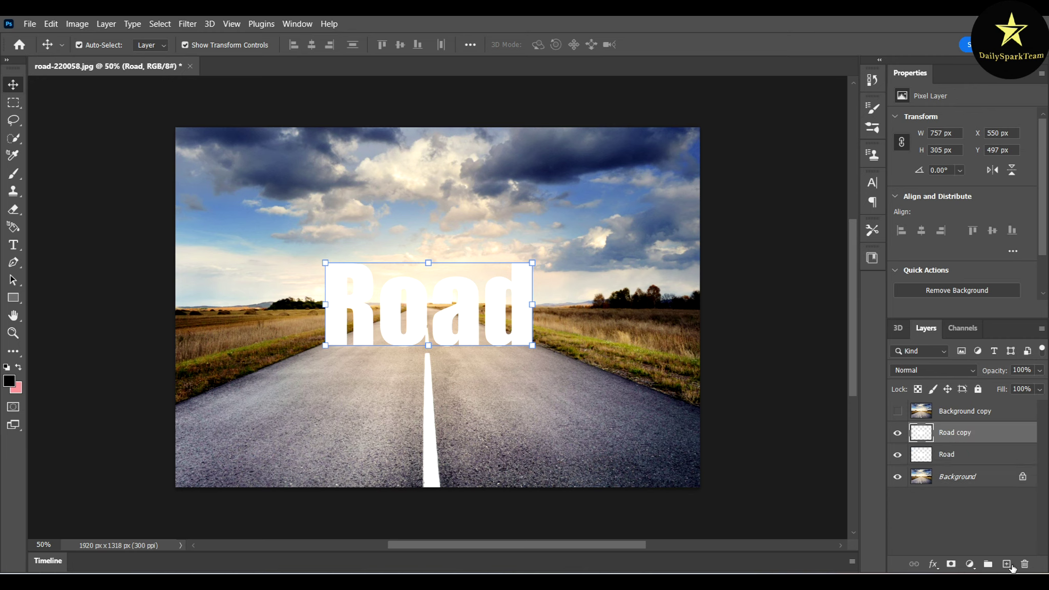
click(960, 452)
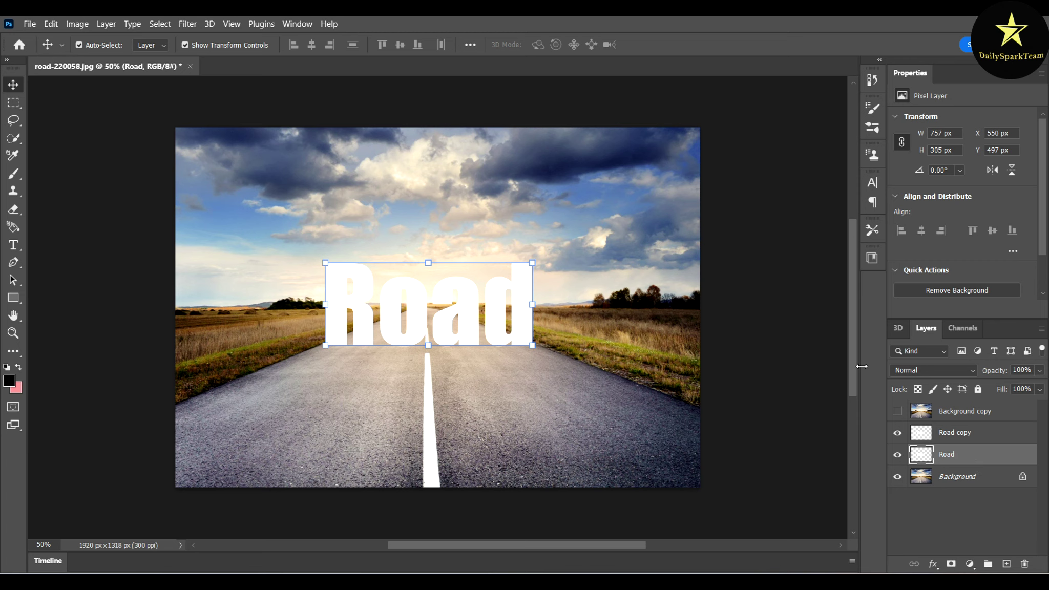
Flip the Road copy vertically and move it straight down beneath the upright Road text.
click(546, 364)
click(523, 338)
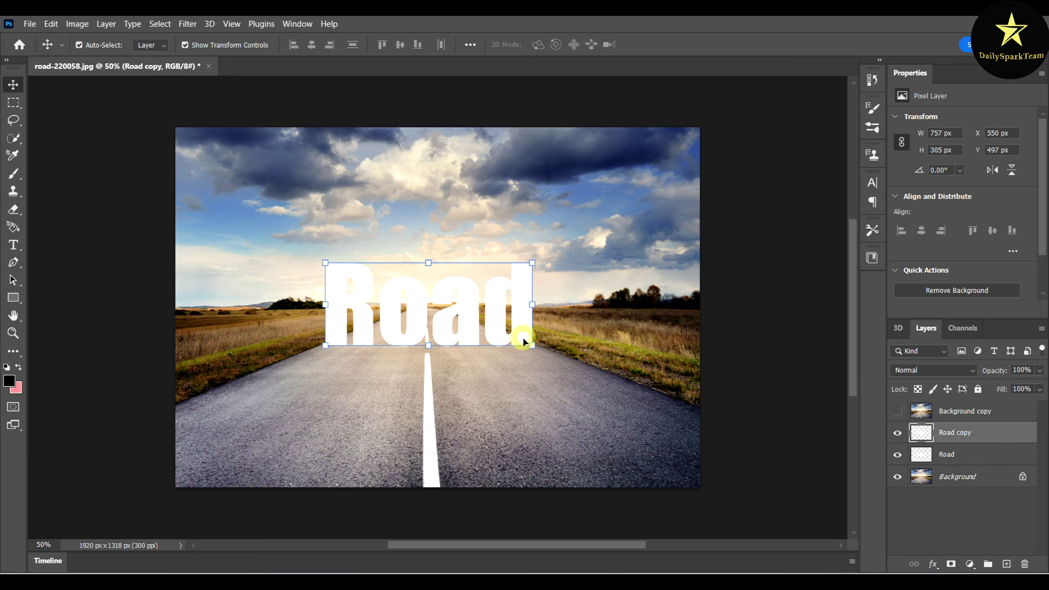
right_click(523, 338)
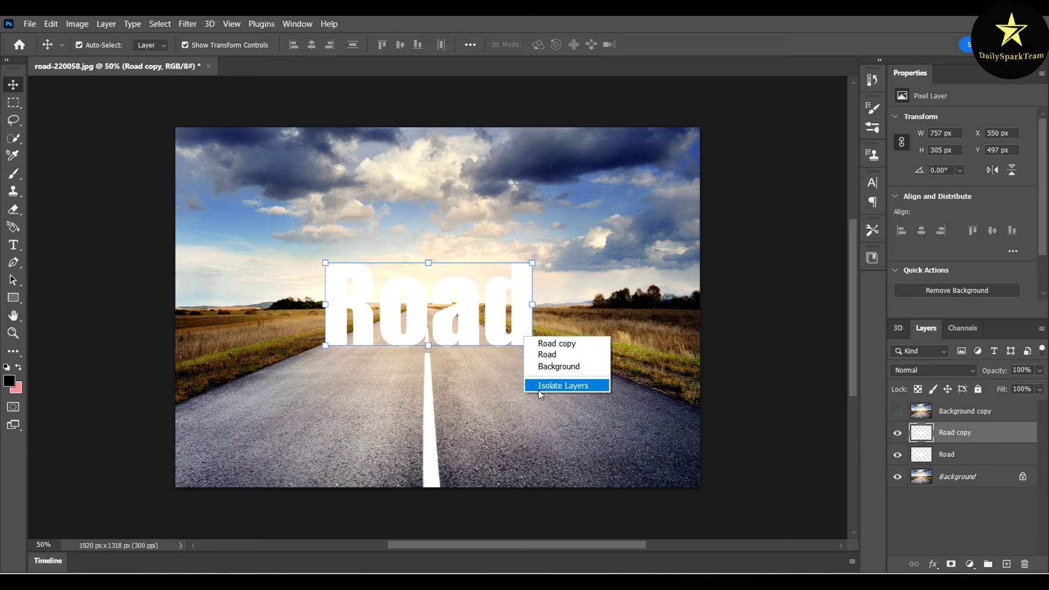
click(522, 417)
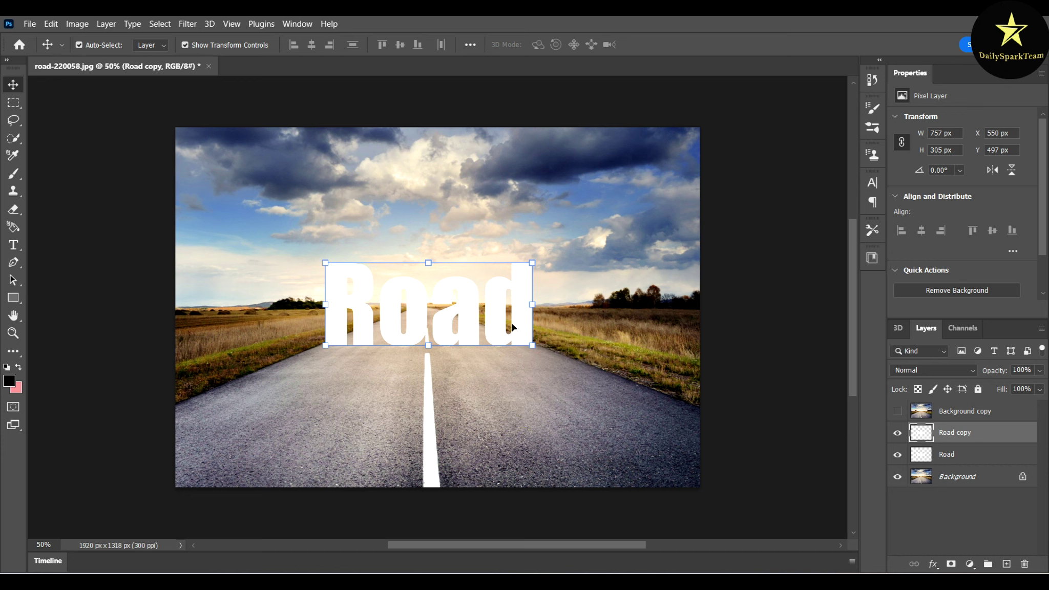
key(ctrl+t)
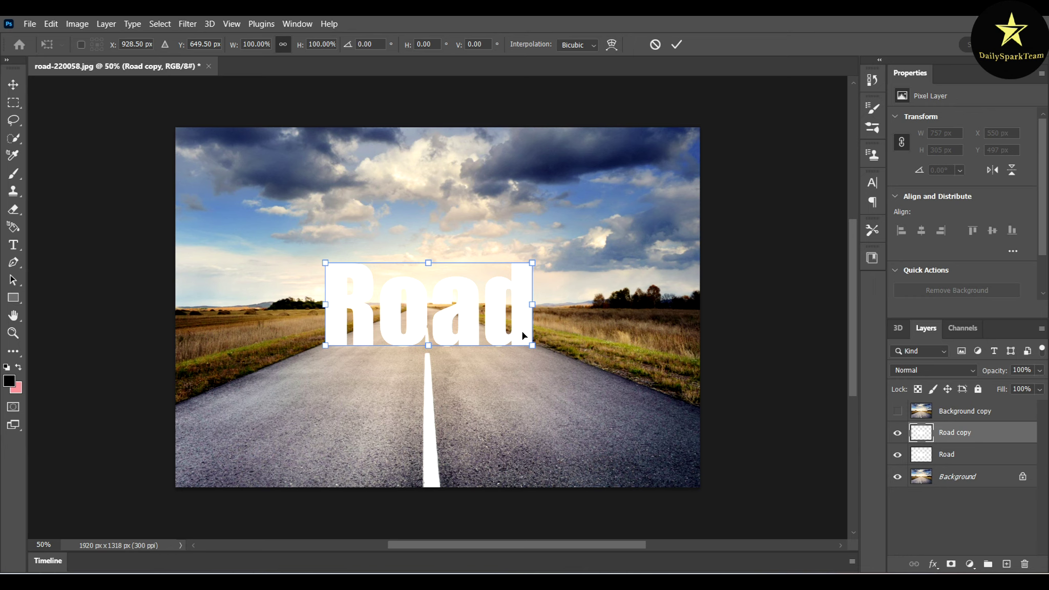
right_click(522, 332)
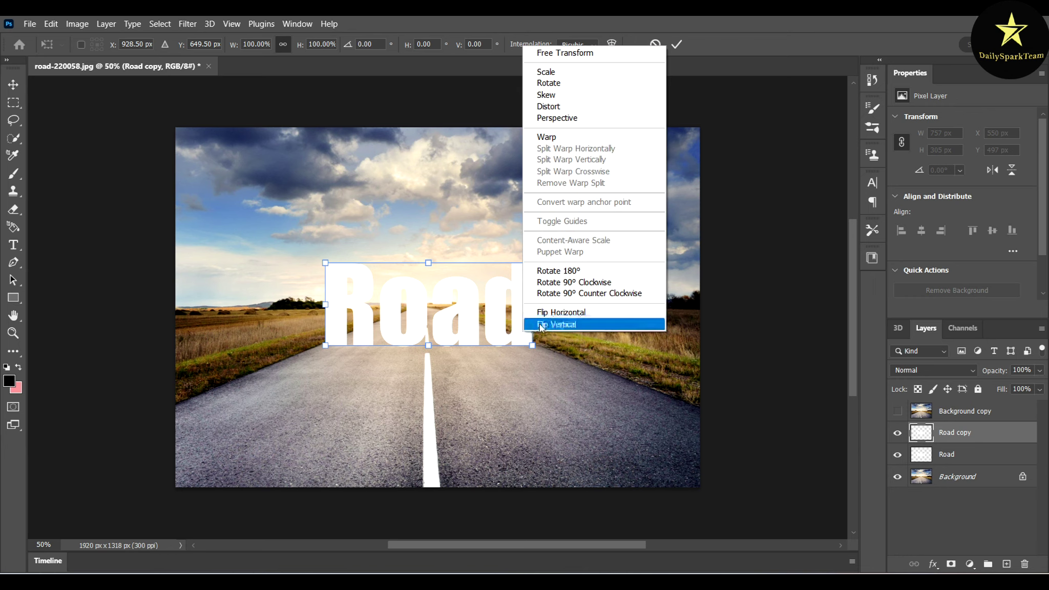
click(540, 324)
drag(530, 311, 524, 416)
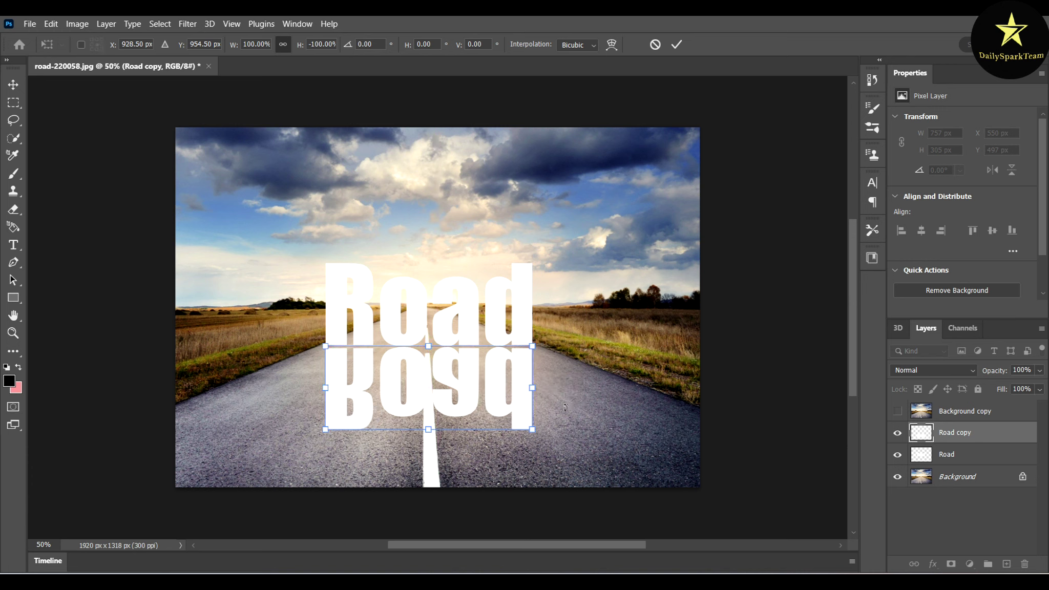
Perspective-widen the flipped Road copy's base across the road, then move it below Road in the layers.
right_click(522, 412)
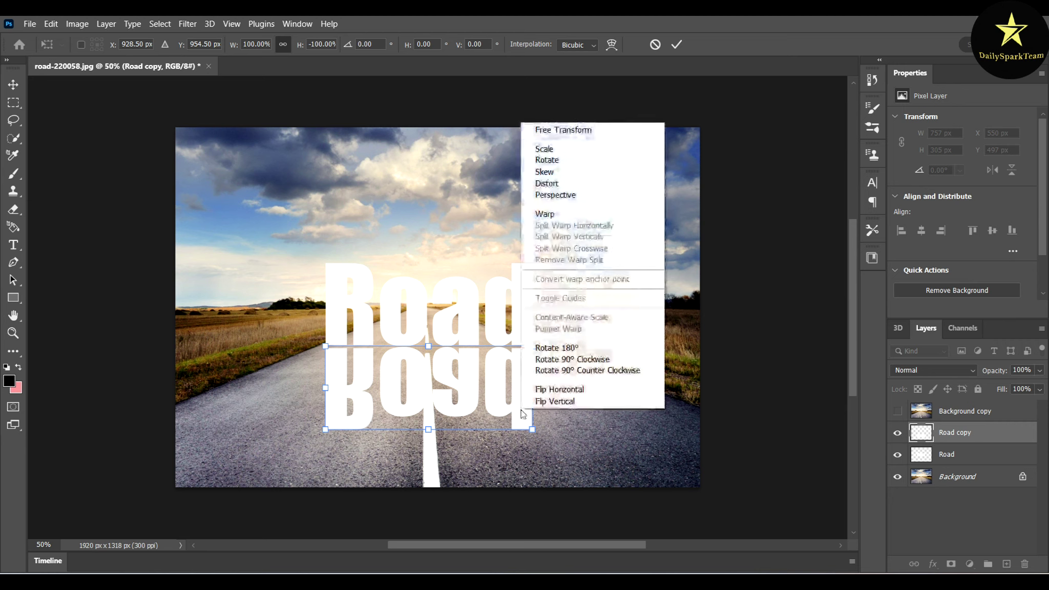
click(556, 199)
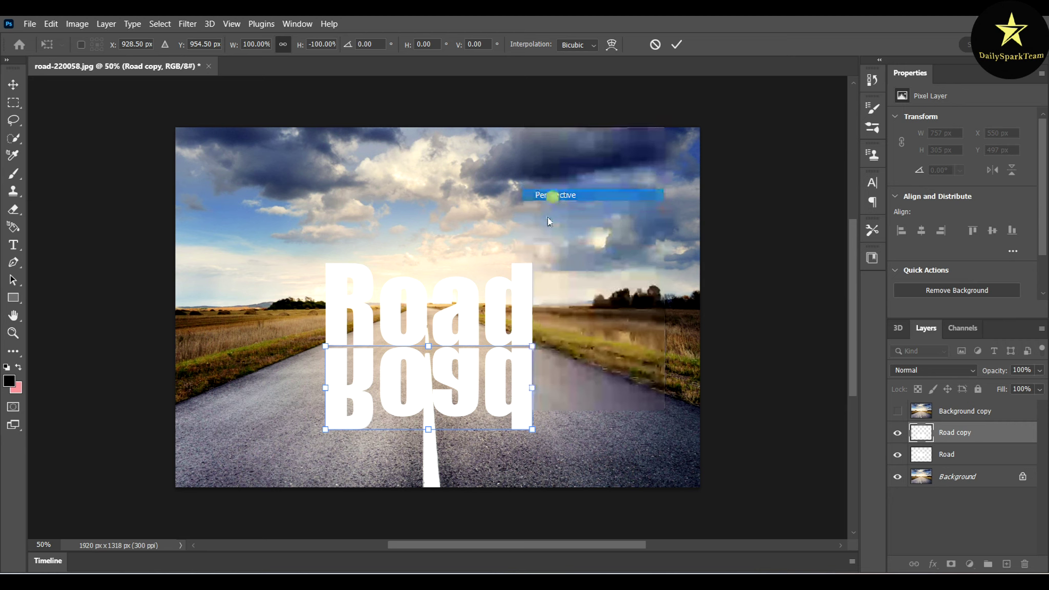
drag(533, 431, 686, 429)
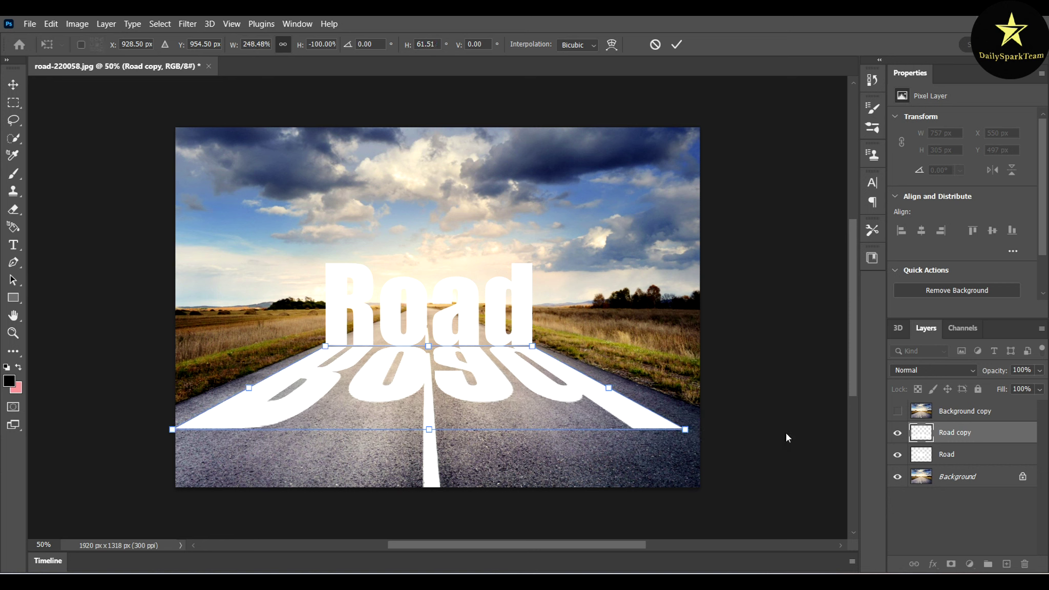
click(770, 450)
drag(949, 434, 952, 460)
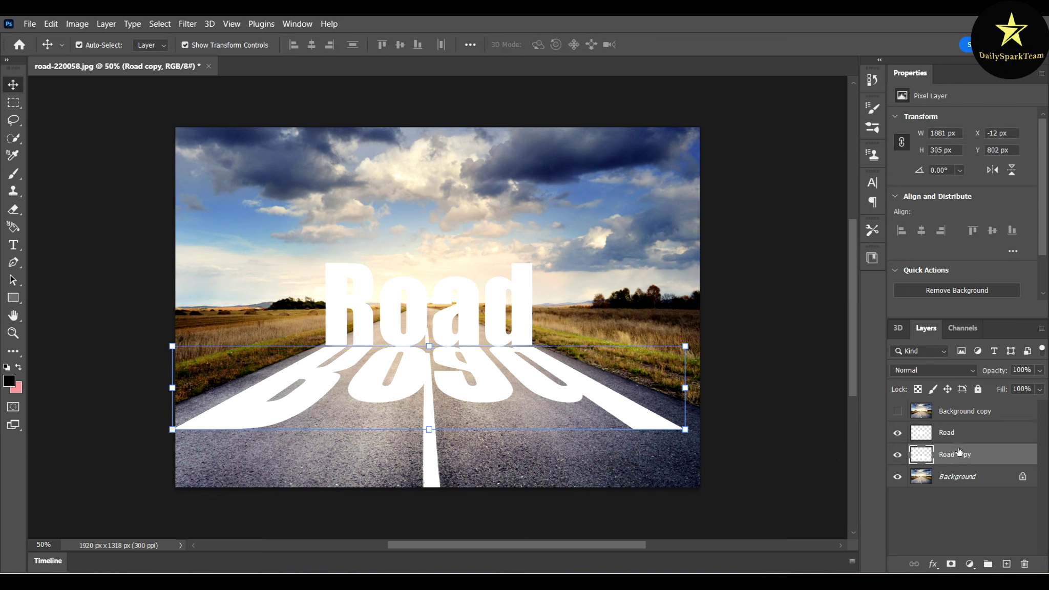
click(955, 479)
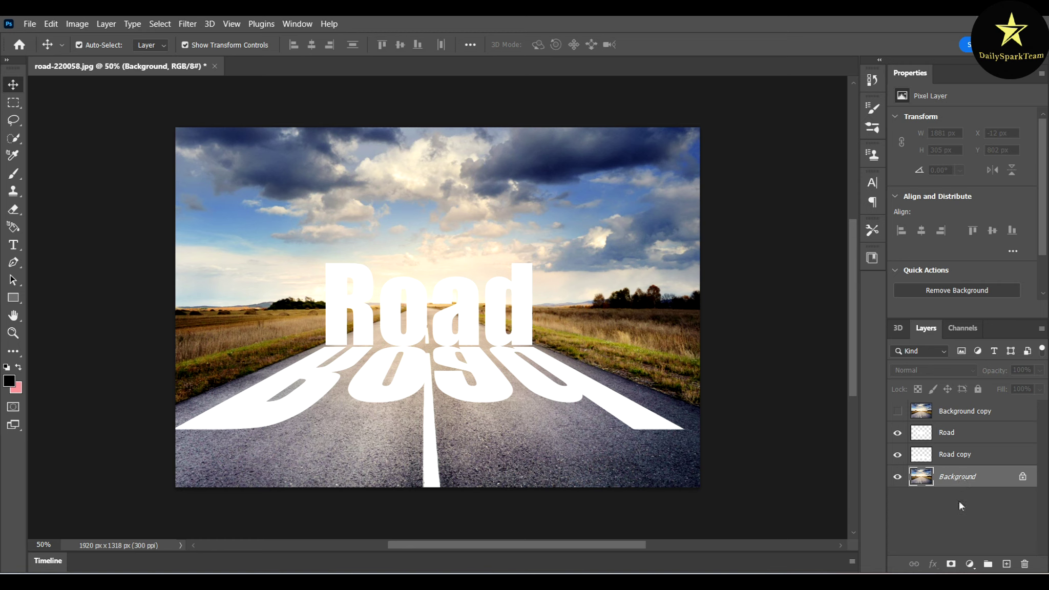
Darken the photo with a -3.18 Exposure adjustment layer and make Background copy visible again.
click(971, 567)
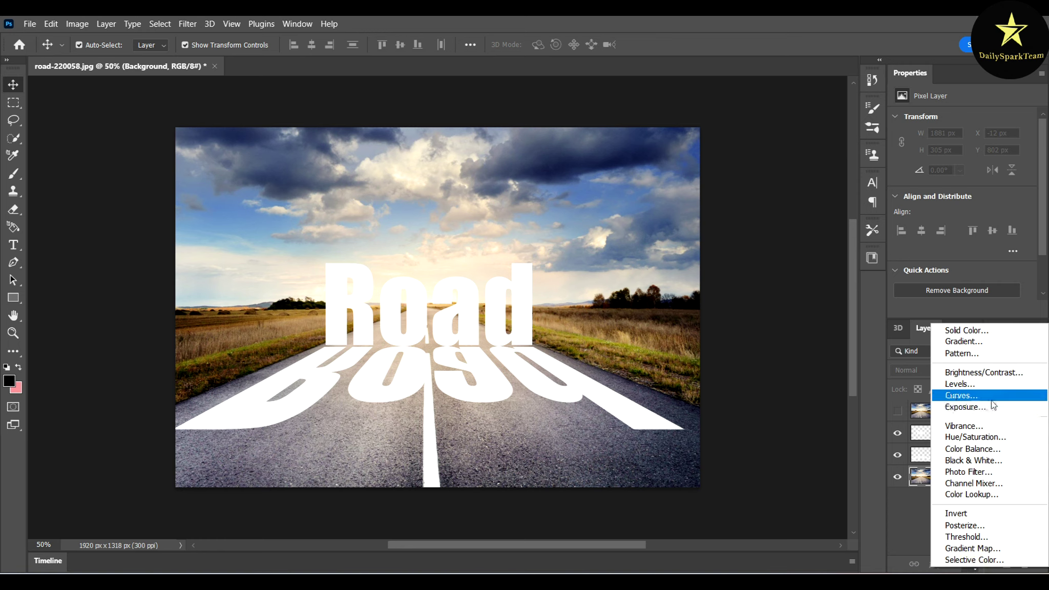
click(975, 407)
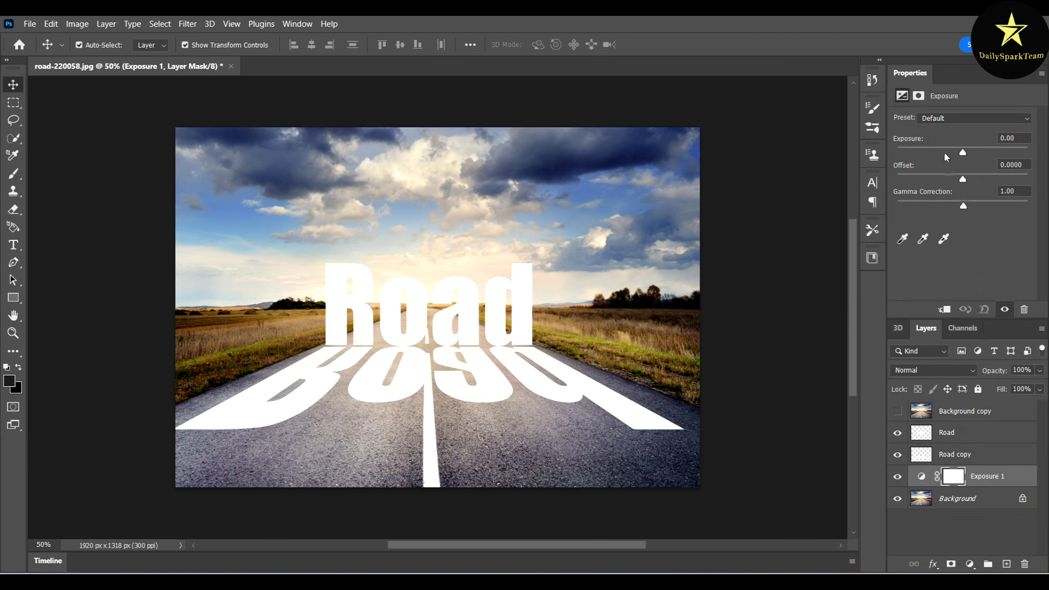
drag(960, 146, 932, 154)
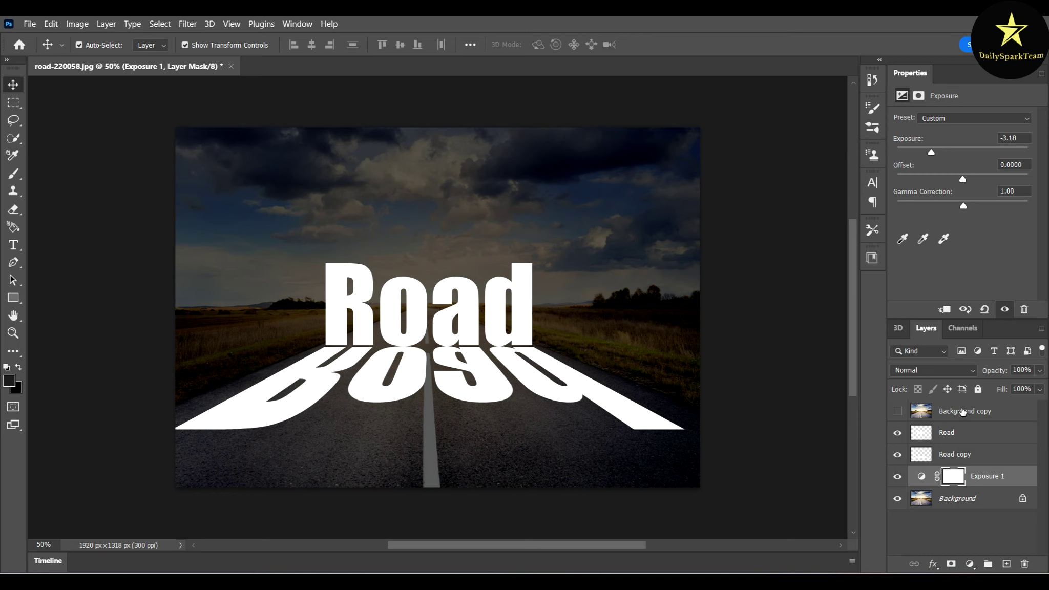
click(963, 412)
click(897, 412)
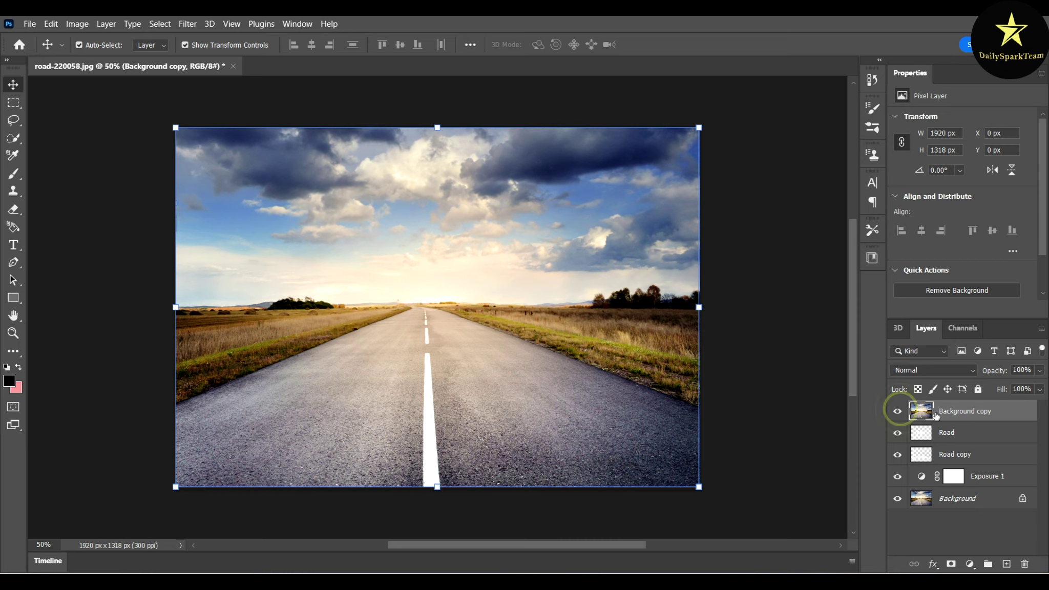
Clip Background copy to the Road text with Layer > Create Clipping Mask.
click(105, 24)
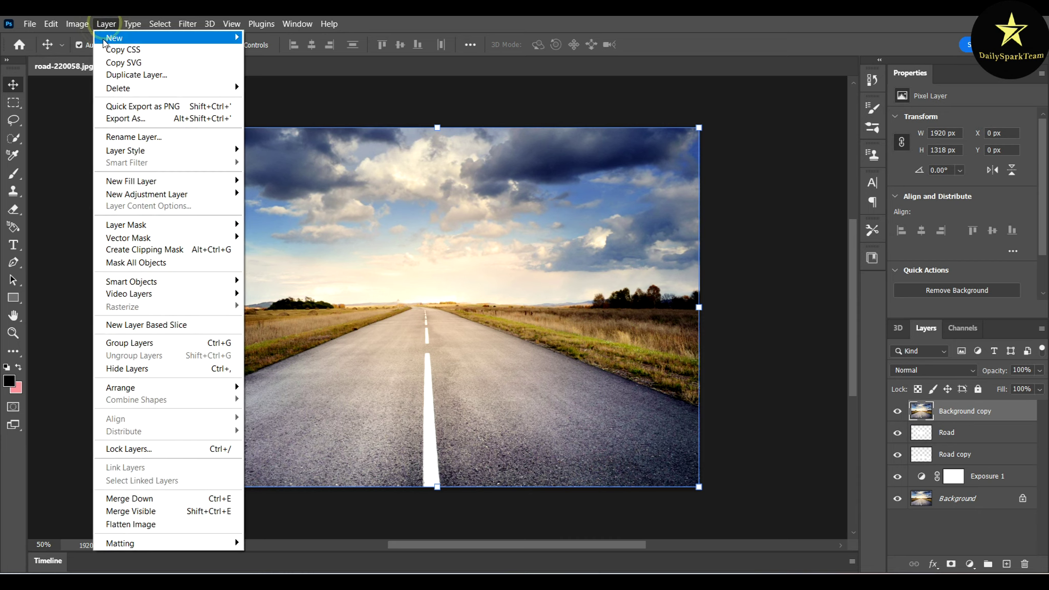
click(178, 250)
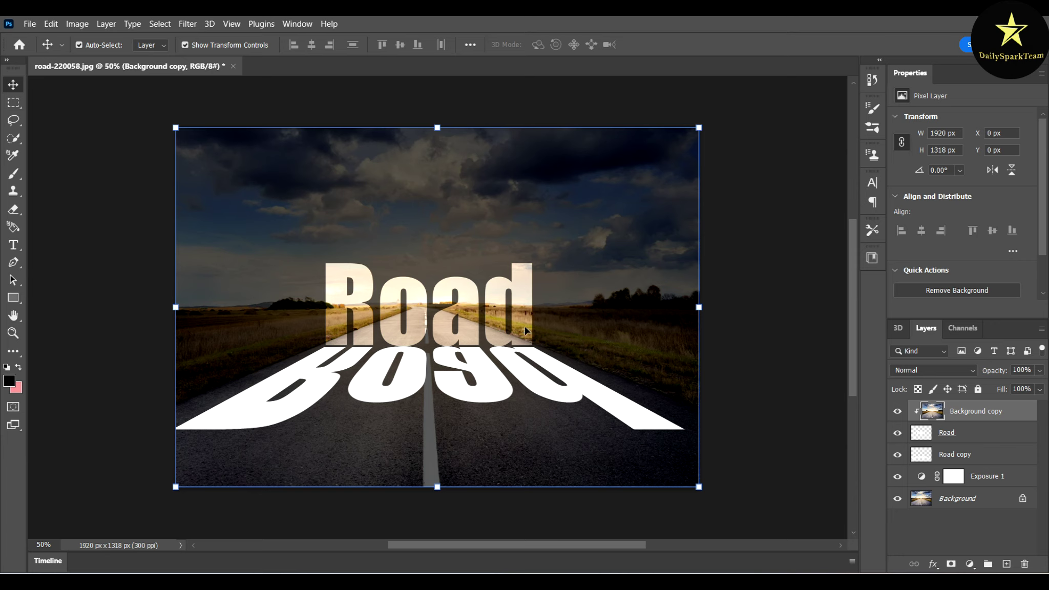
click(583, 391)
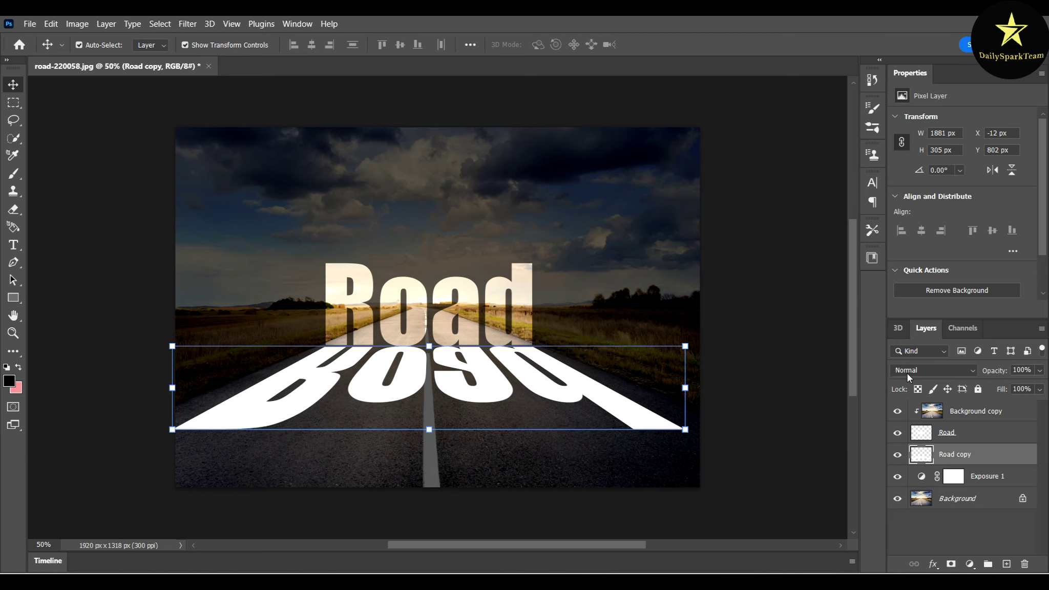
Set the Road copy reflection layer's blend mode to Overlay.
click(968, 370)
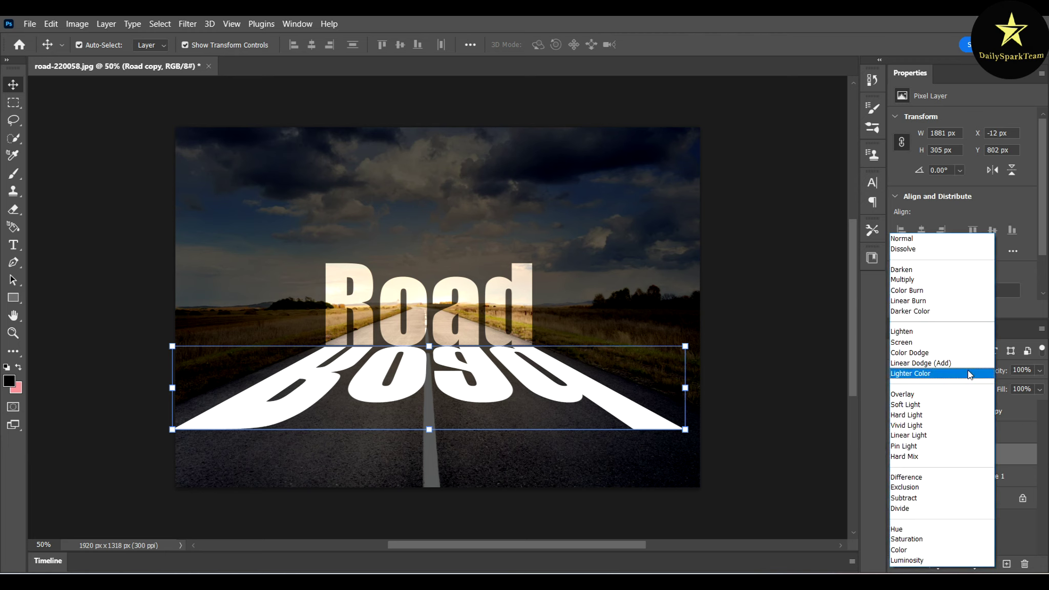
click(946, 394)
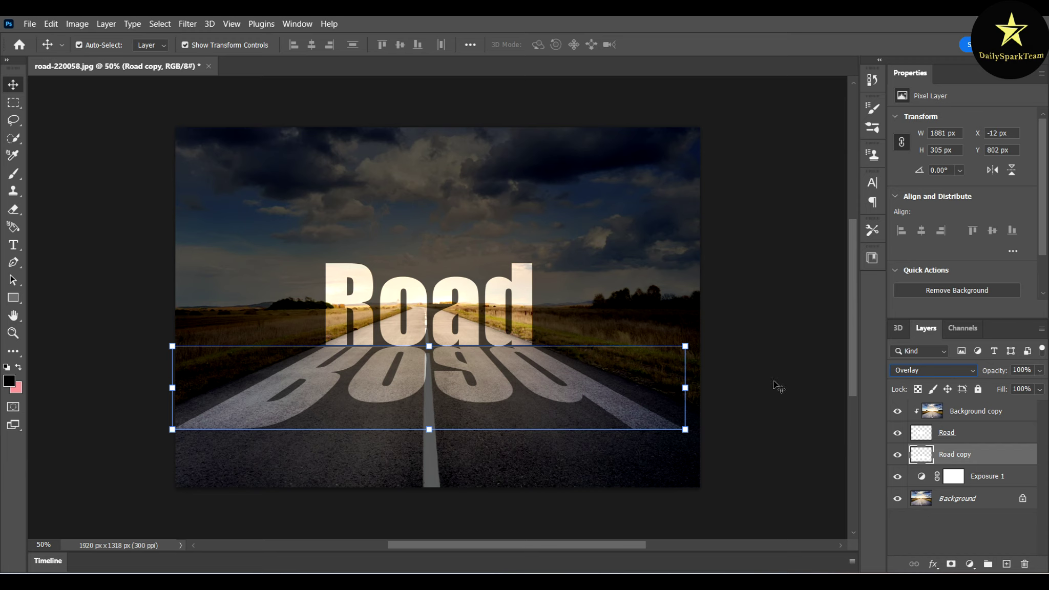
click(187, 25)
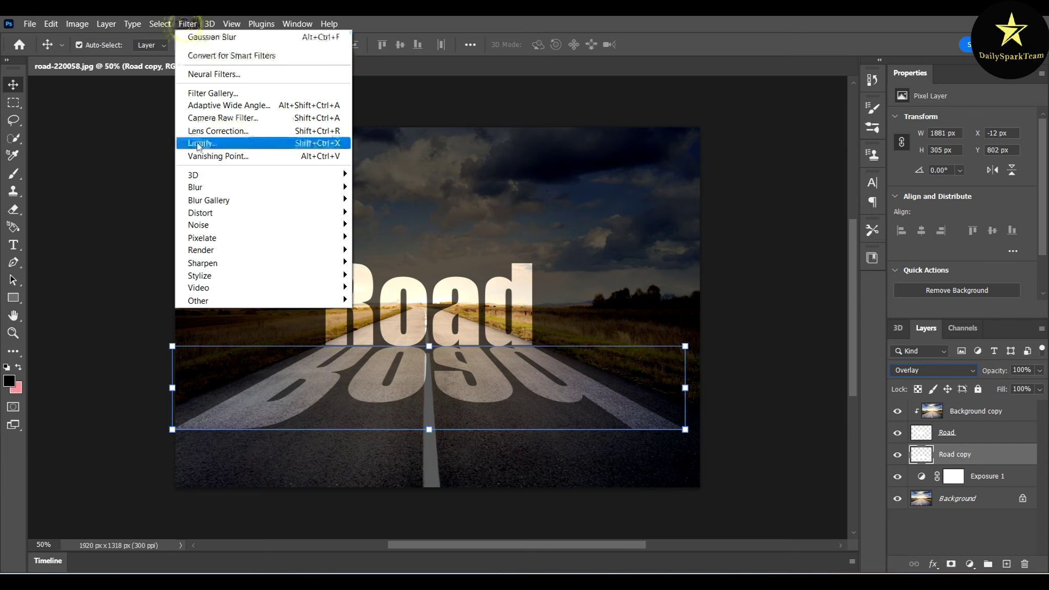
Apply Filter > Blur > Gaussian Blur to the Road copy at a 10.0-pixel radius.
mouse_move(287, 187)
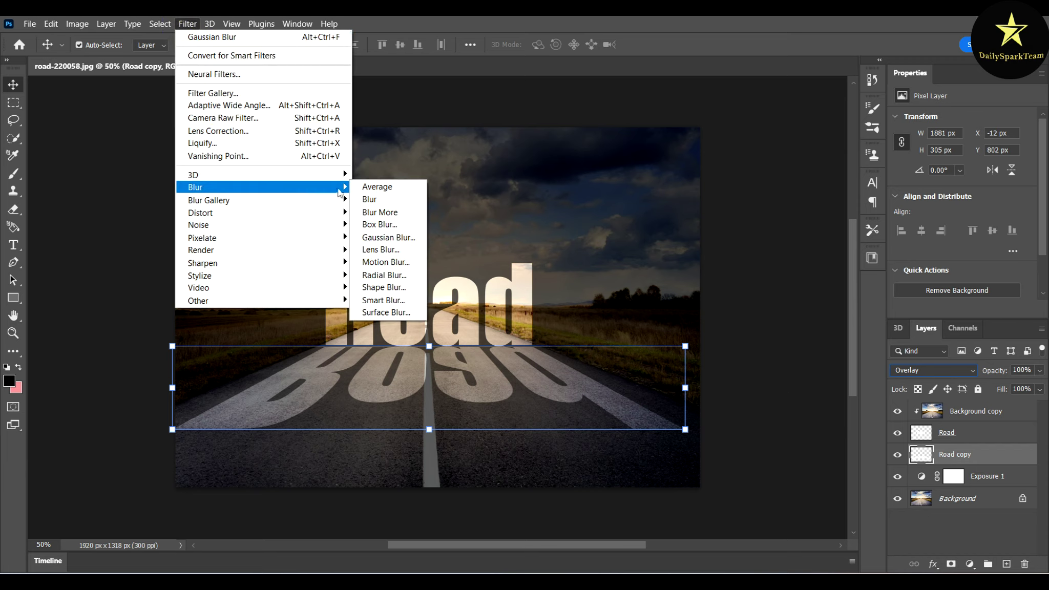
click(393, 241)
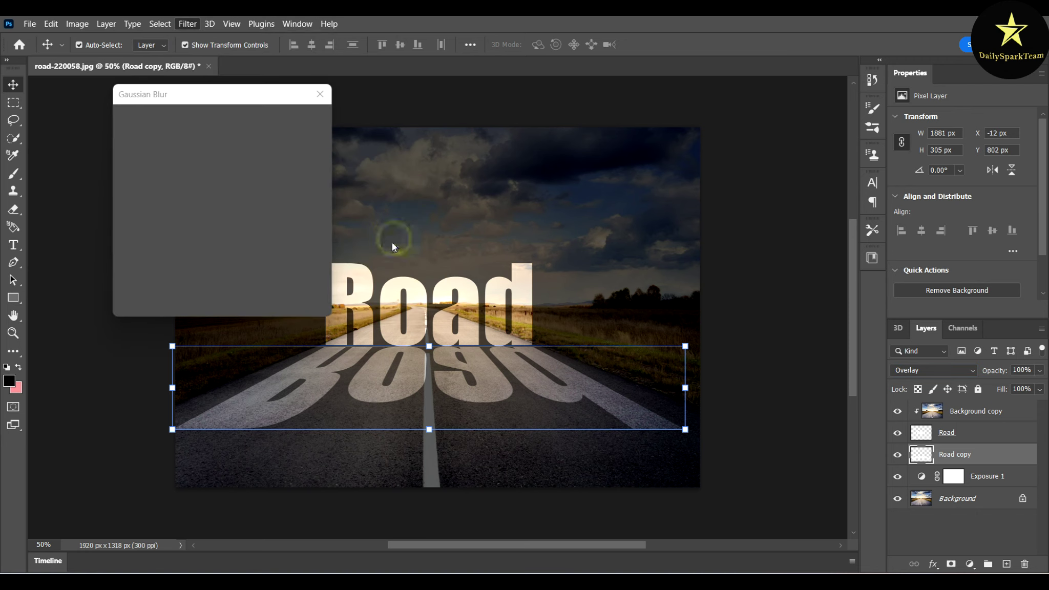
mouse_move(178, 307)
mouse_down()
mouse_move(169, 306)
mouse_move(212, 307)
mouse_move(181, 308)
mouse_up()
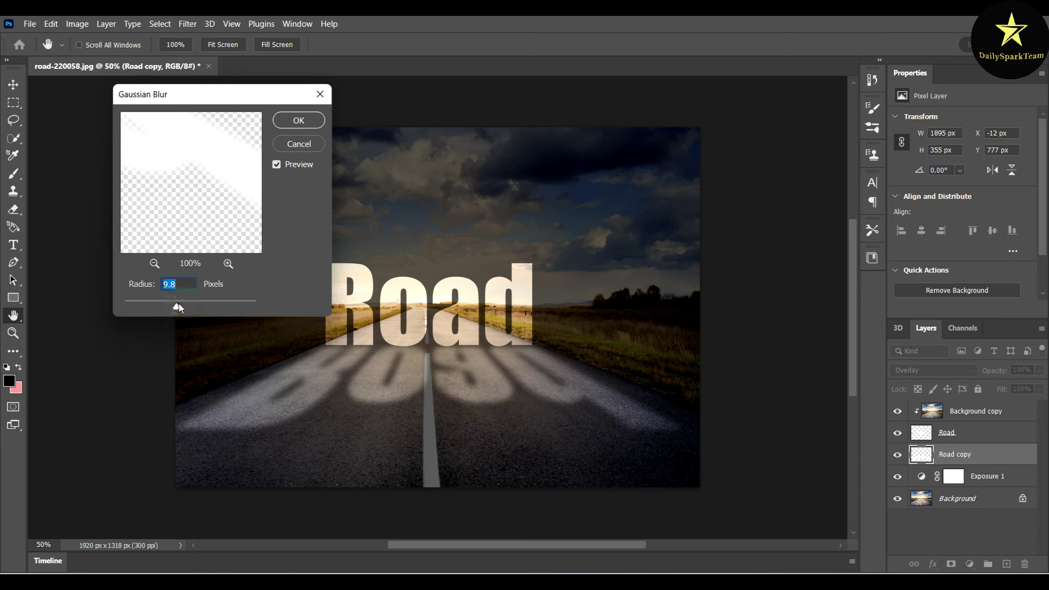
click(181, 307)
drag(181, 306, 175, 304)
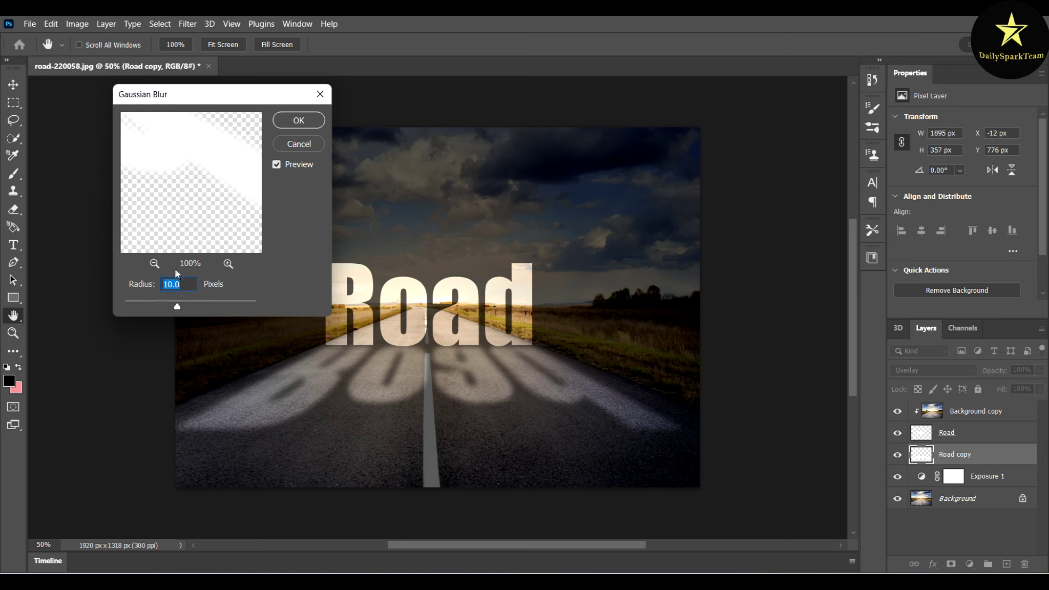